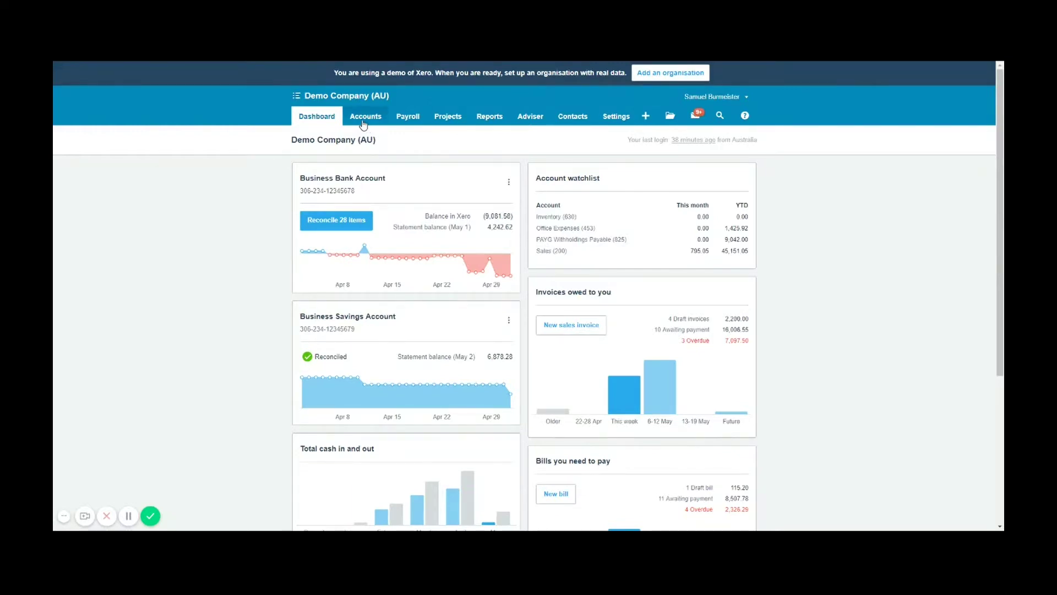
Start a new supplier credit note from the Purchases overview's + New menu.
click(362, 123)
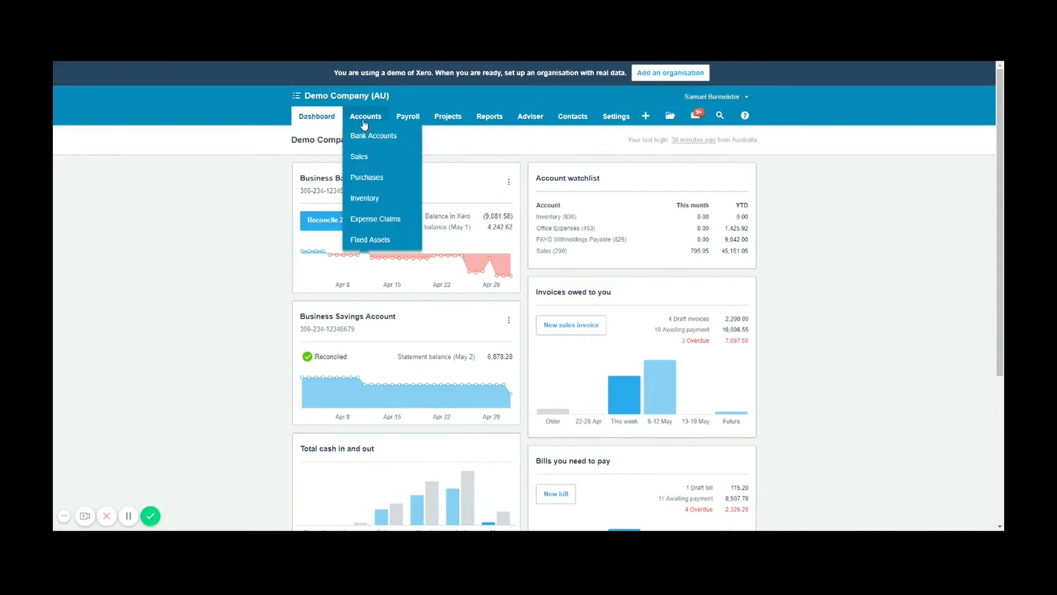
click(381, 181)
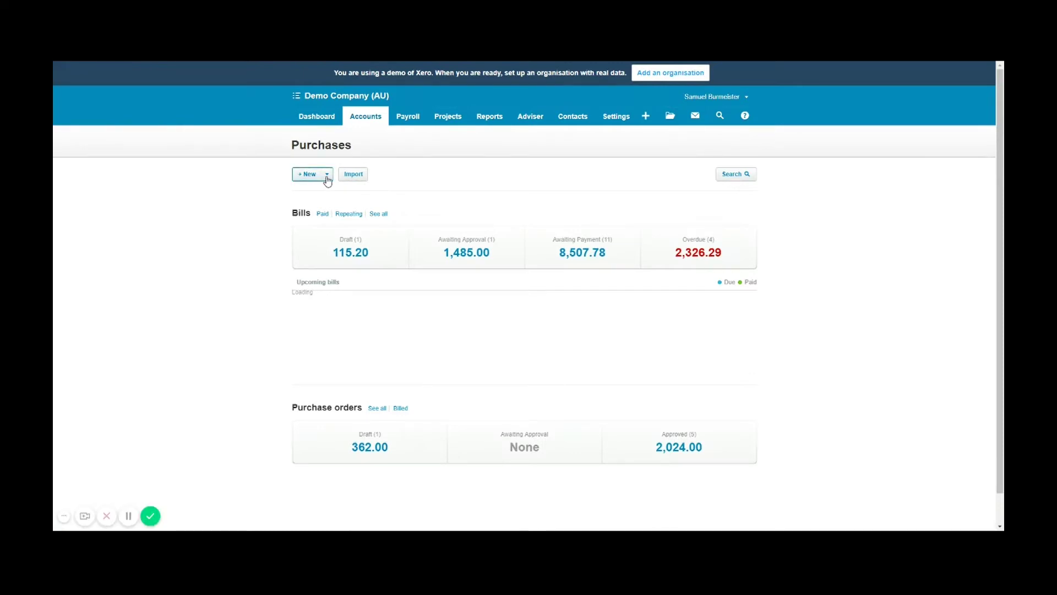
click(327, 175)
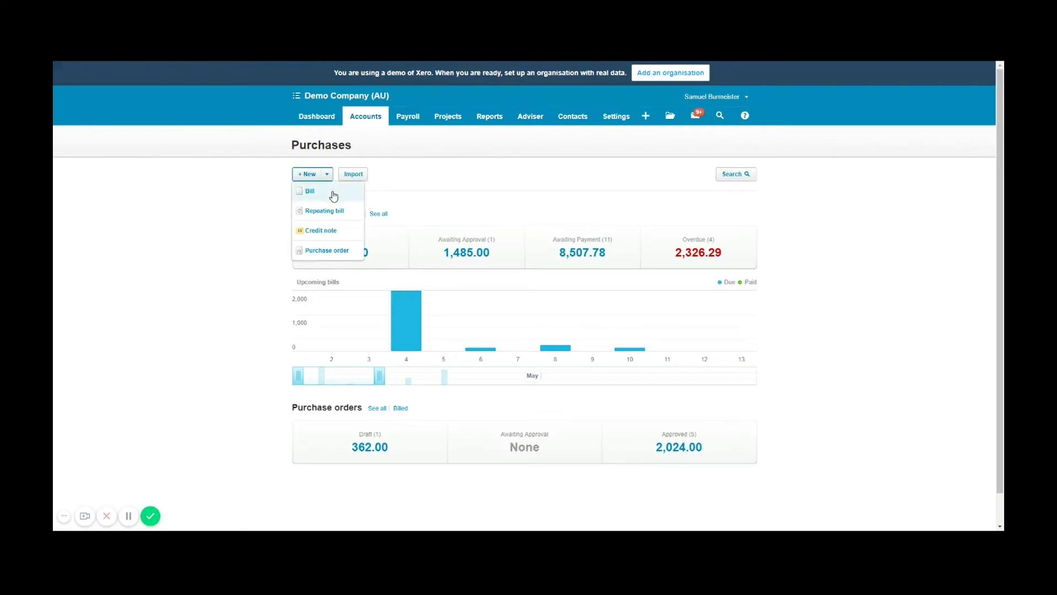
click(344, 234)
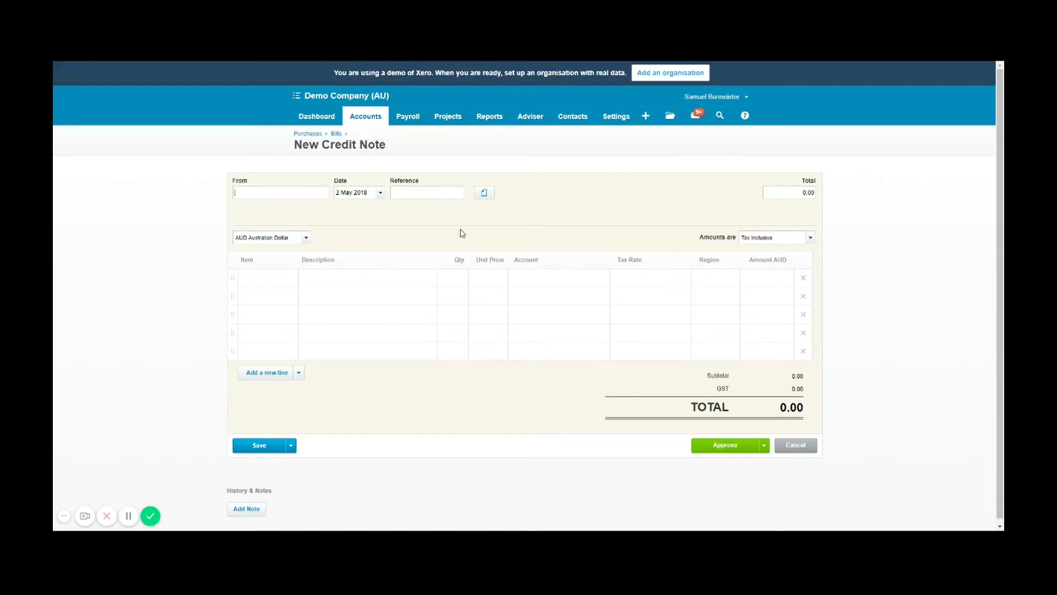
Step through the blank credit note's Total, first-line Item and Description fields, leaving them empty.
click(808, 192)
click(282, 282)
key(Tab)
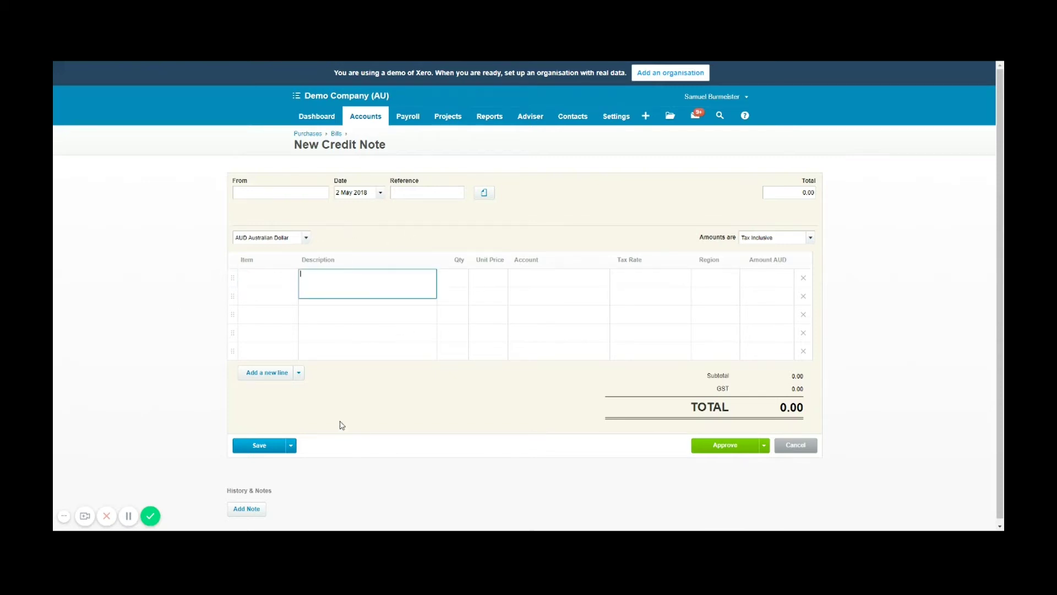
click(395, 242)
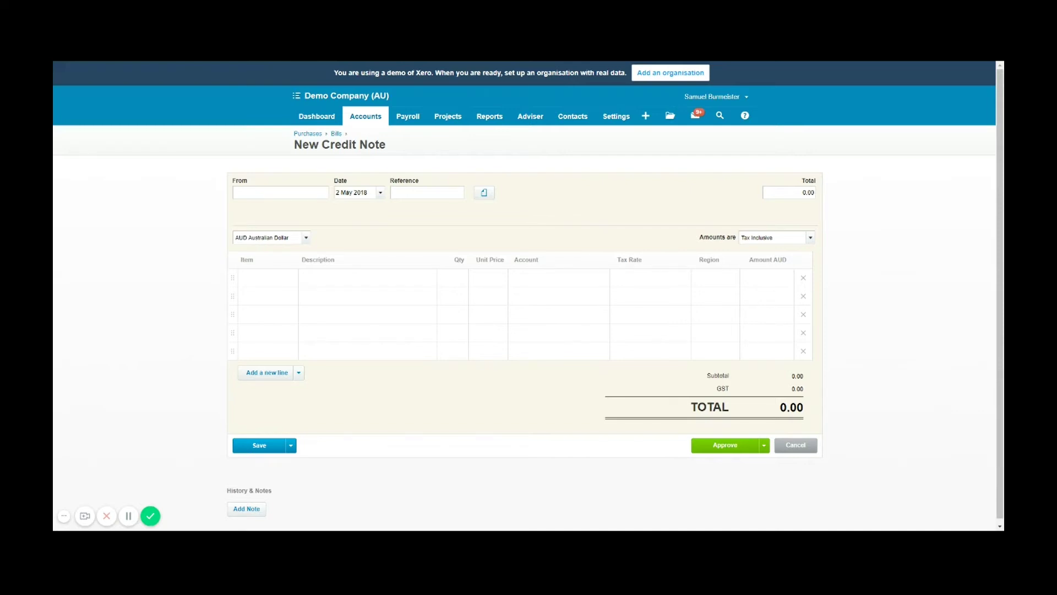
Set the supplier to Capital Cab Co and enter reference CN-CS815.
text(Capital)
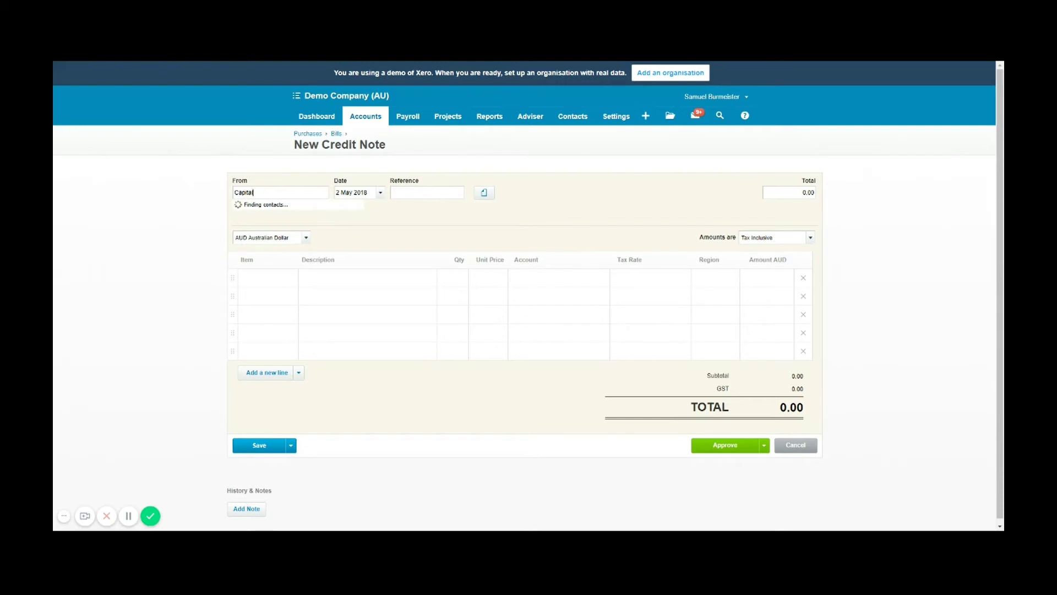
click(286, 209)
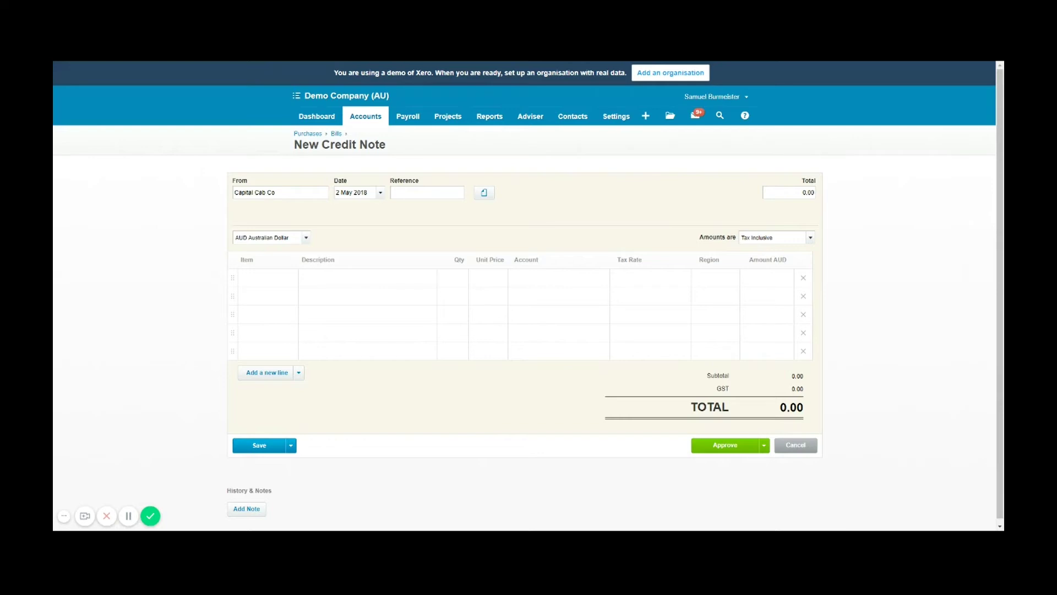
text(CS815)
text(CN)
text(-)
Set the credit note's total to 142.
click(530, 258)
click(798, 192)
click(421, 534)
click(781, 194)
text(142)
Add line 'Poor travel experience - driver was drunk and rude.', qty 1, price 142, account 493, GST on Expenses.
click(398, 280)
text(Poor travel experien)
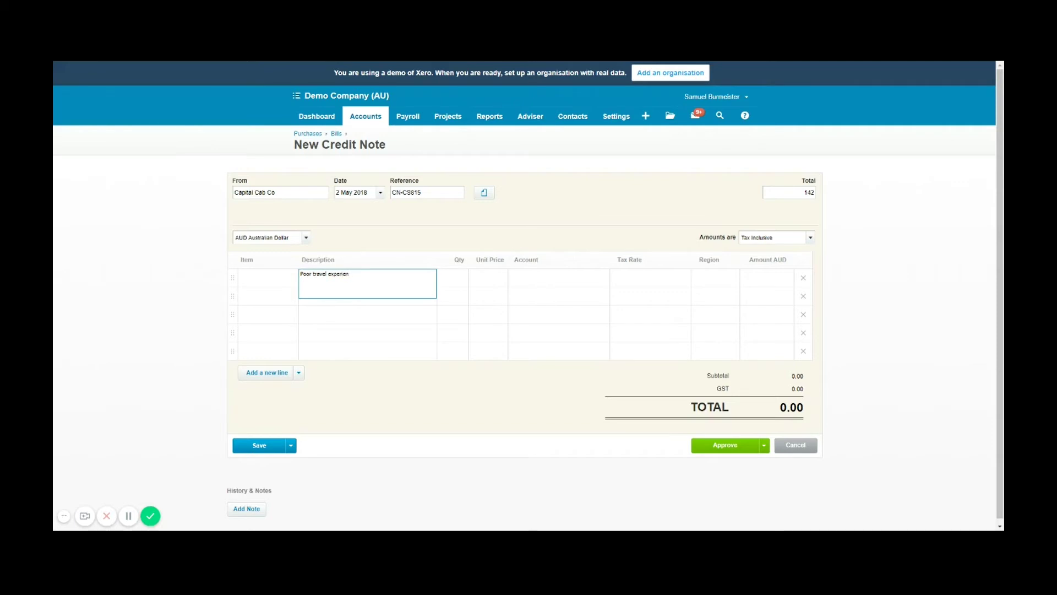
text(ce - driver was drunk and rude.)
key(Tab)
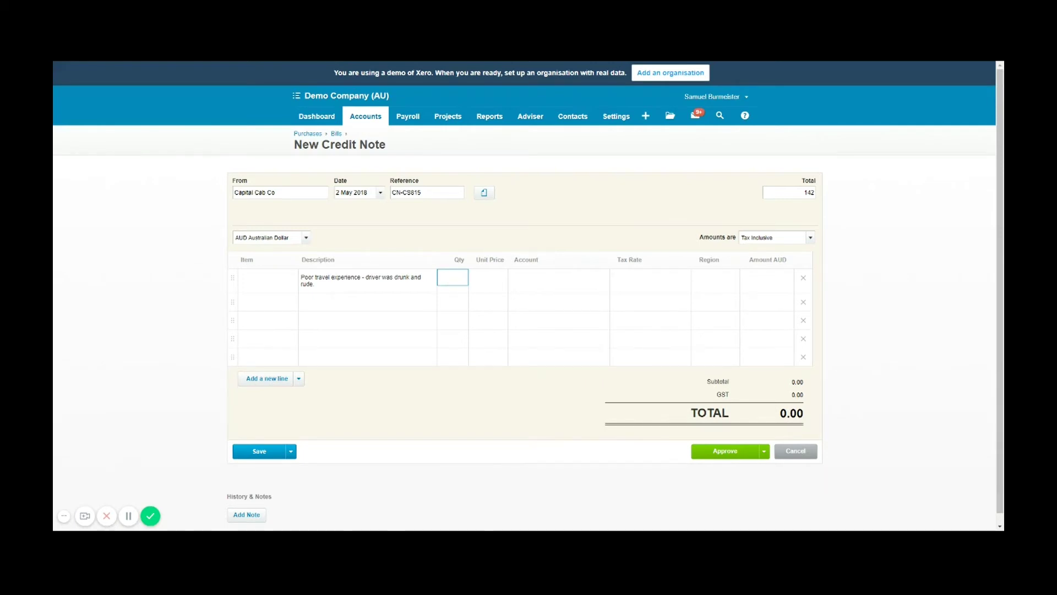
text(1)
key(Tab)
text(142)
key(Tab)
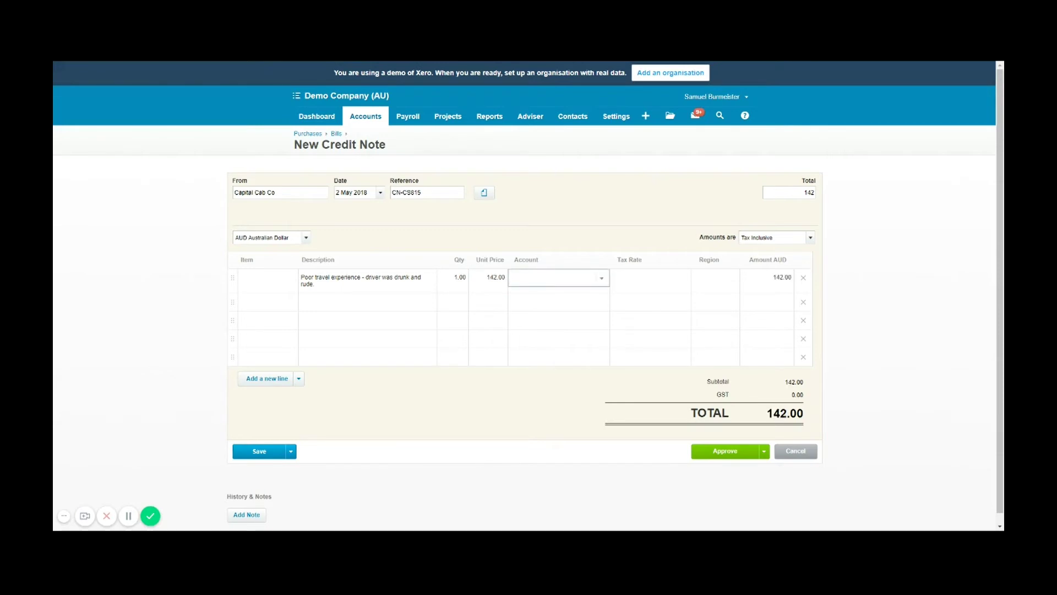
text(travel)
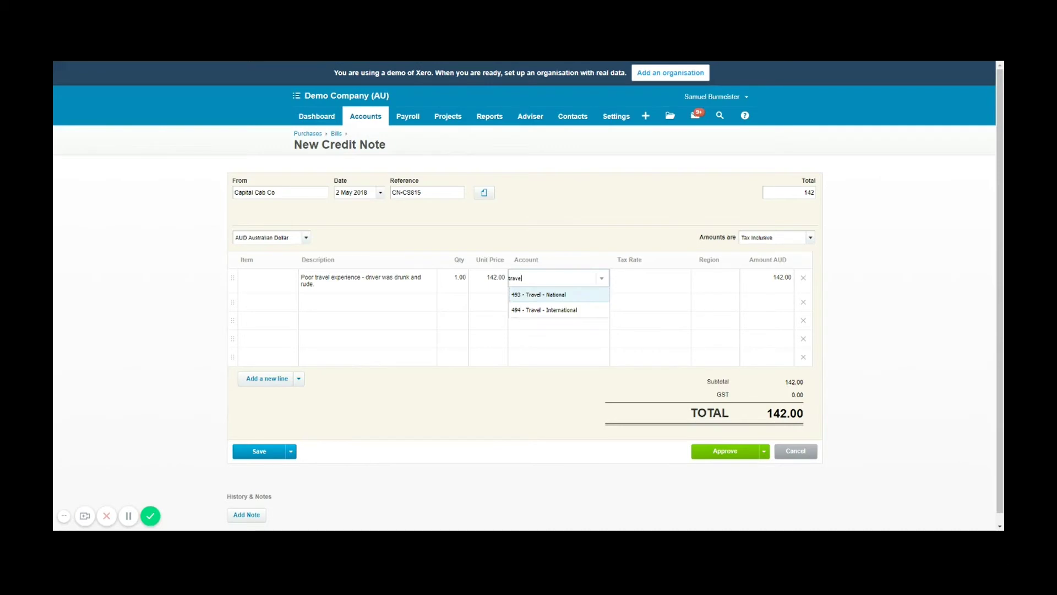
key(Tab)
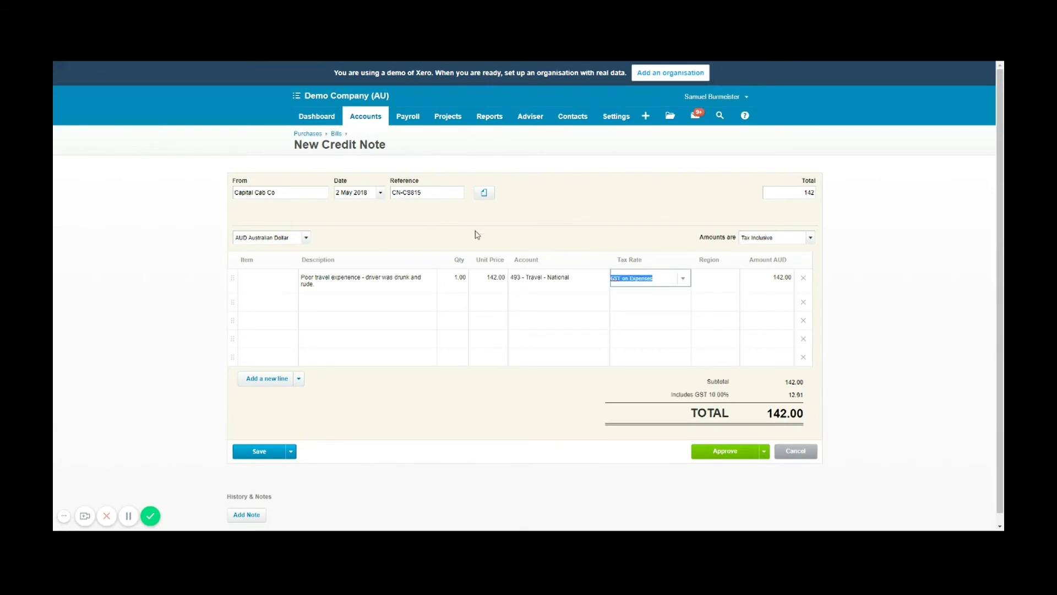
click(557, 212)
Approve credit note CN-CS815, bringing up its Allocate Credit Balance page.
click(725, 451)
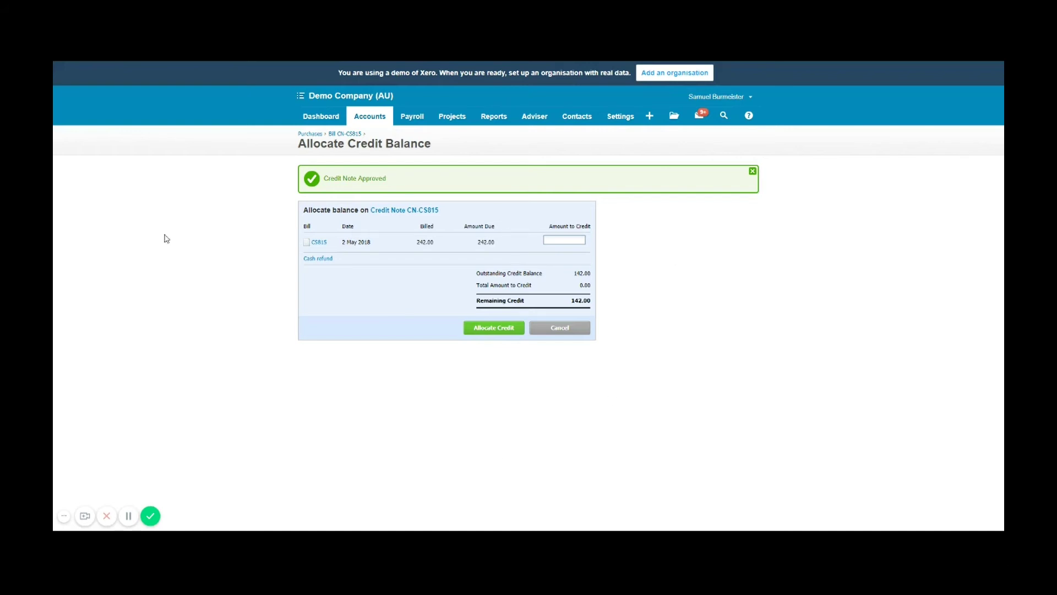
Open Capital Cab Co's credit note CN-CS815 from the Bills Awaiting Payment list.
click(382, 122)
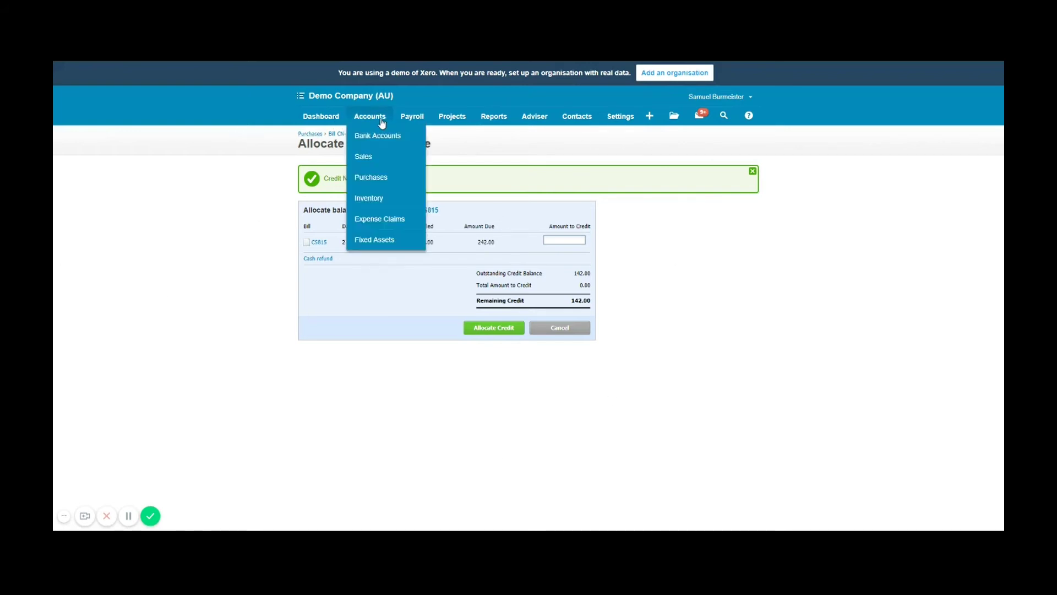
click(383, 180)
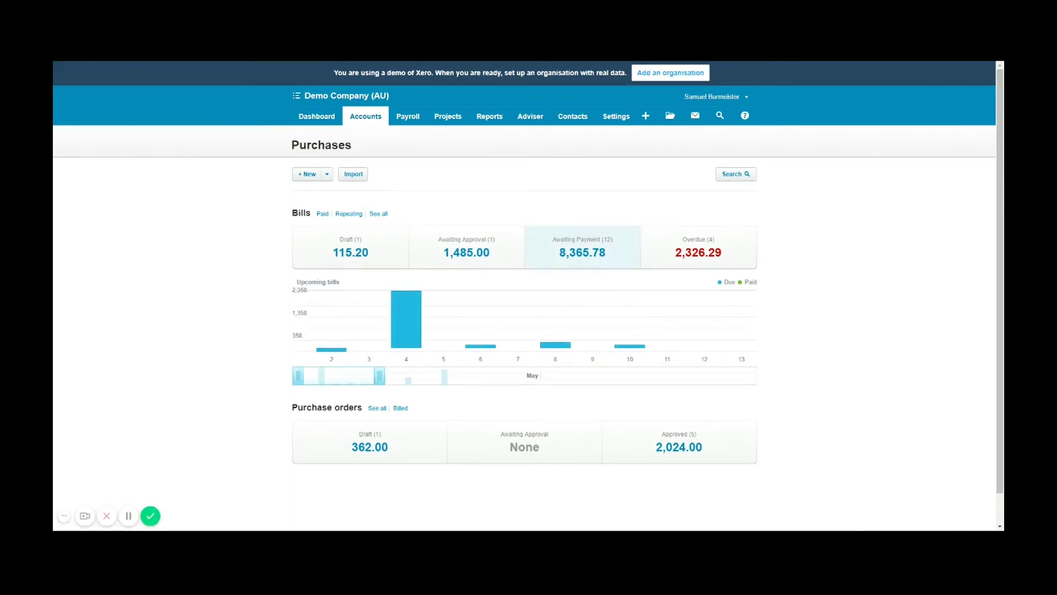
click(582, 248)
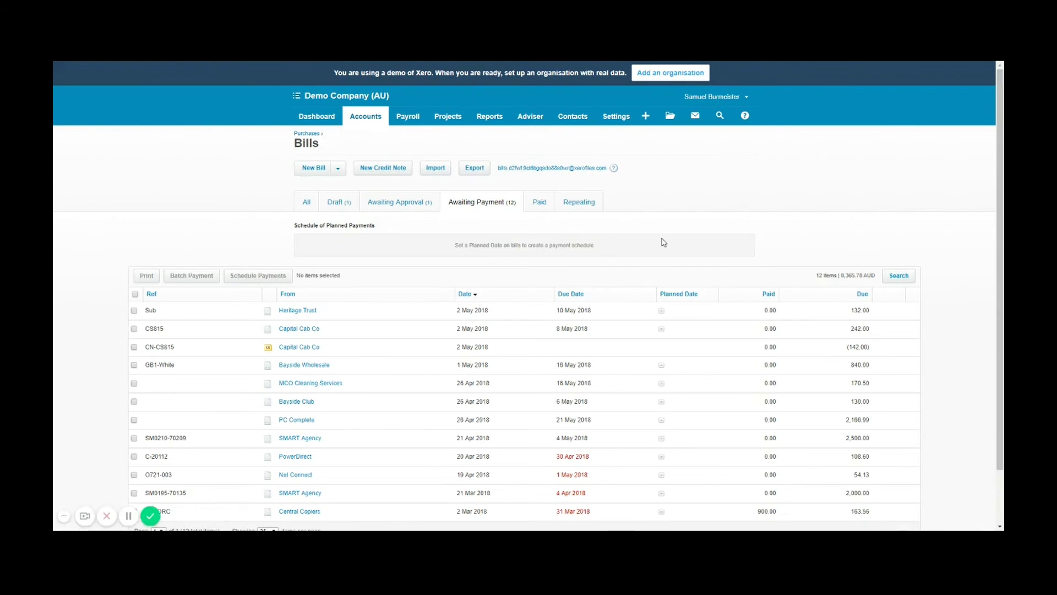
scroll(663, 244, down, 2)
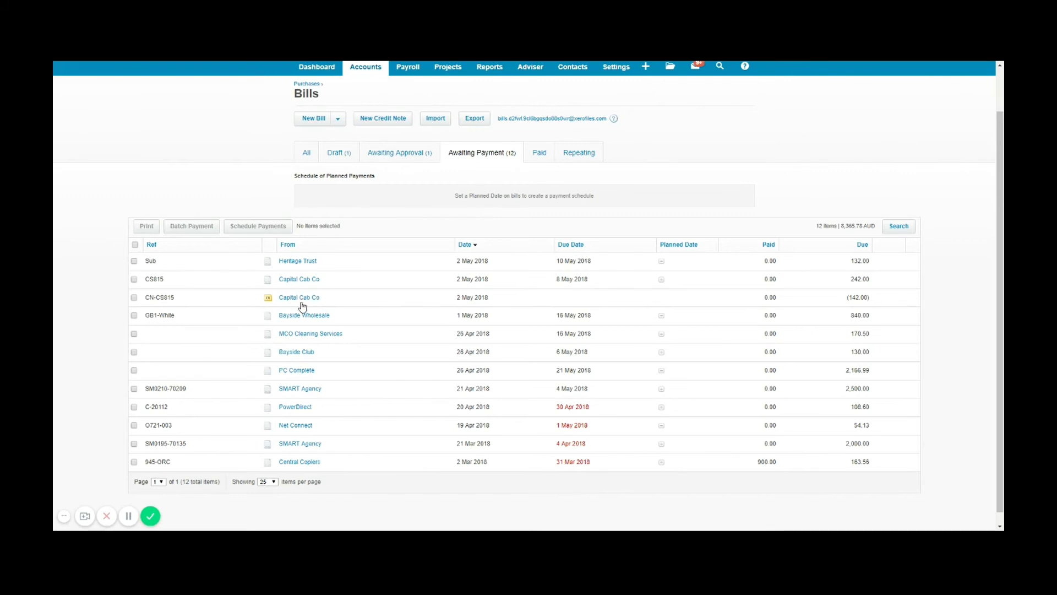
click(301, 300)
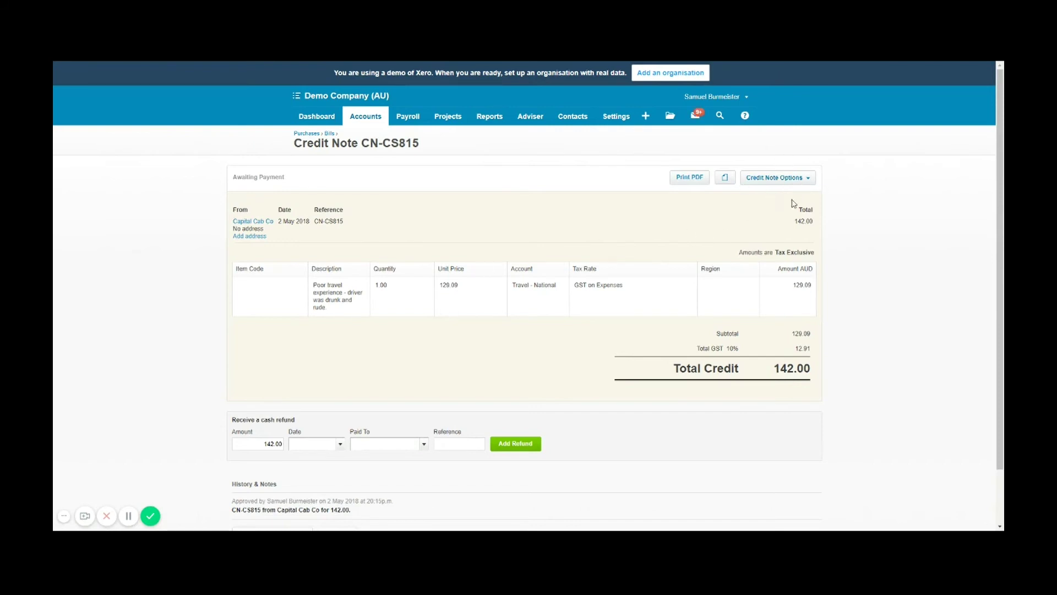
Allocate the full 142.00 credit of CN-CS815 to bill CS815.
click(801, 182)
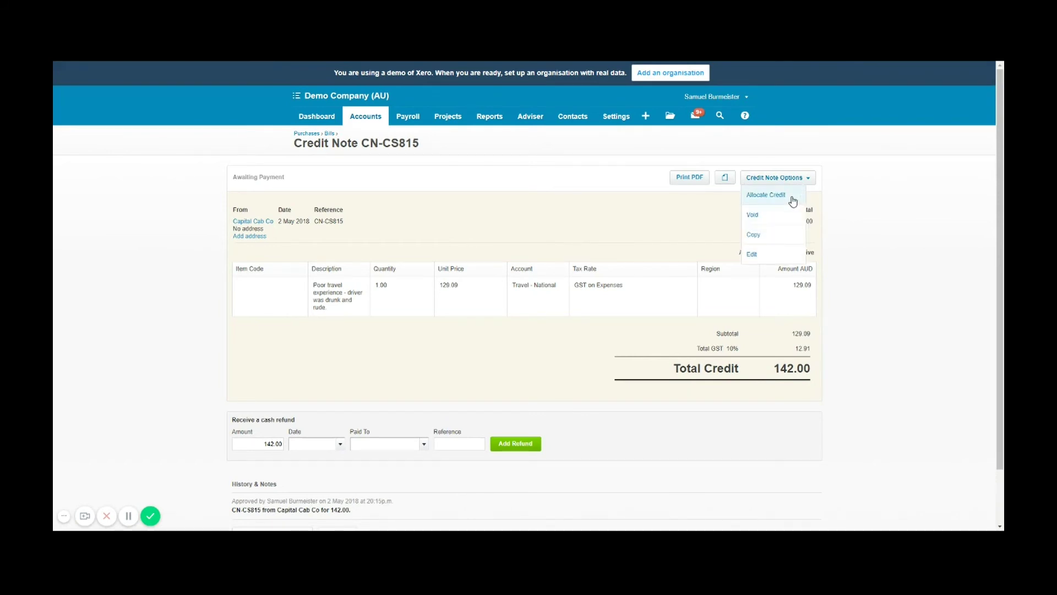
click(792, 196)
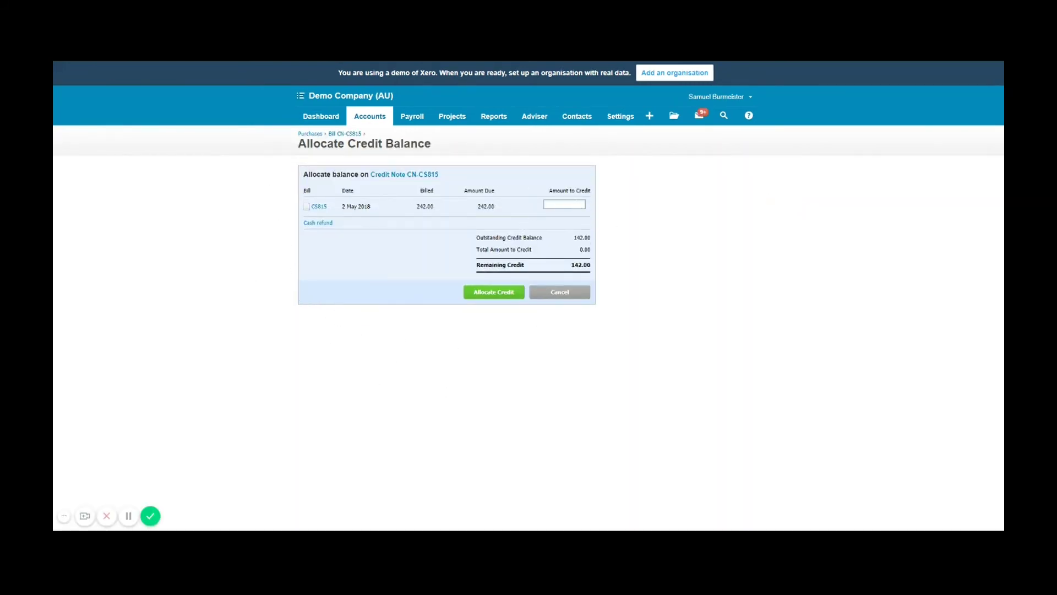
click(644, 246)
click(503, 296)
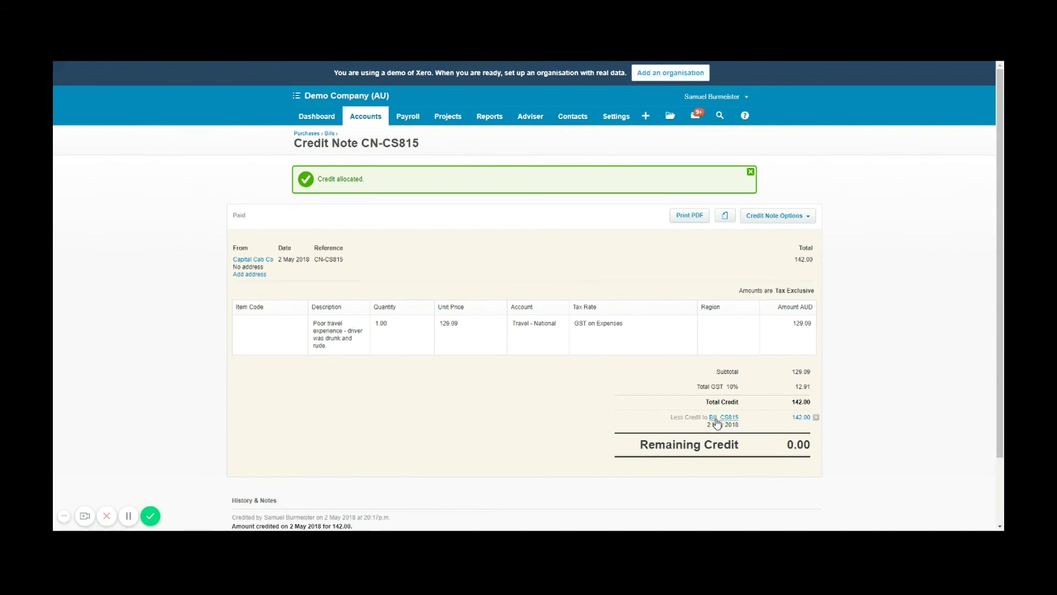
click(716, 421)
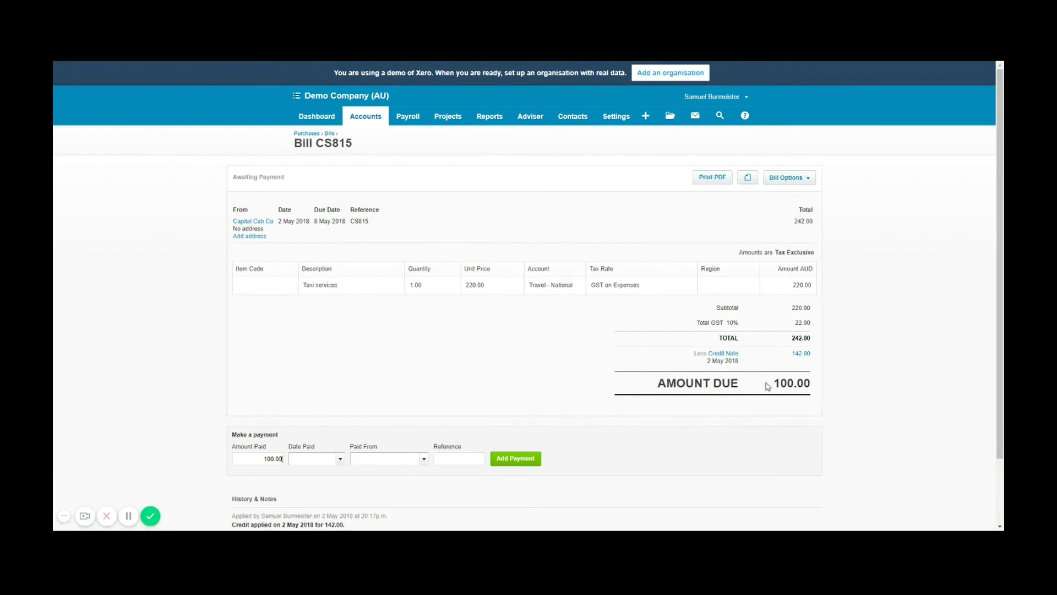
mouse_move(775, 384)
mouse_down()
mouse_move(809, 385)
mouse_move(813, 405)
mouse_move(811, 384)
mouse_move(772, 384)
mouse_up()
click(632, 323)
drag(812, 383, 773, 383)
click(543, 380)
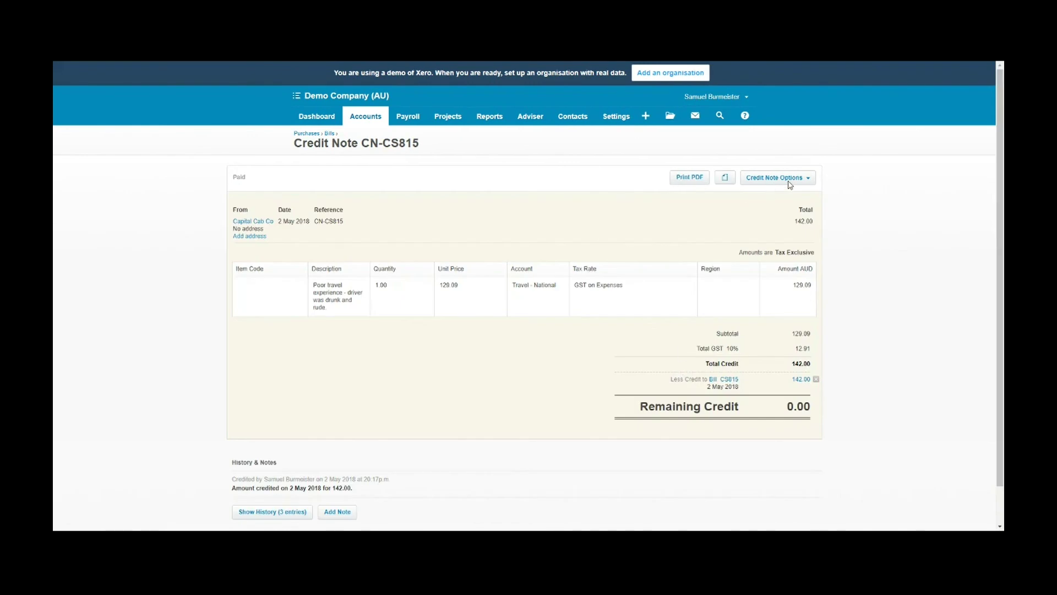
Delete the 142.00 credit allocation to bill CS815 and confirm the removal.
click(789, 182)
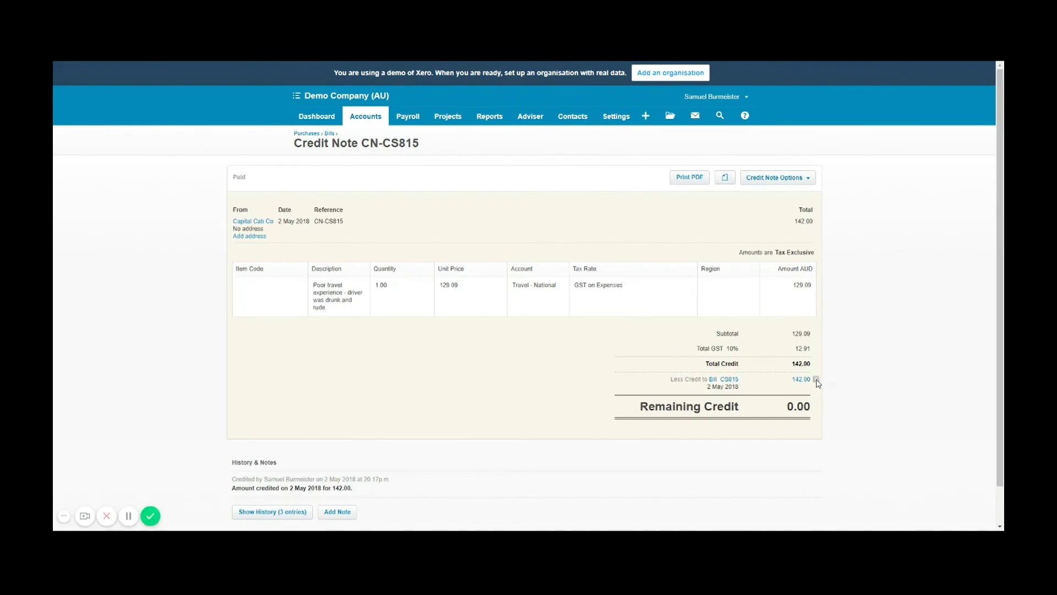
click(816, 379)
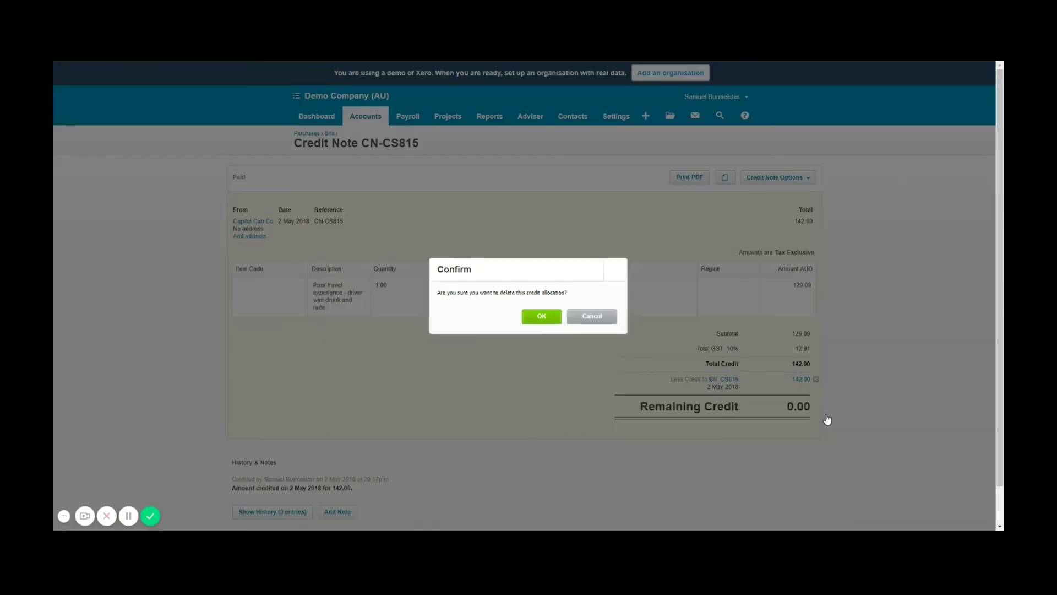
click(541, 316)
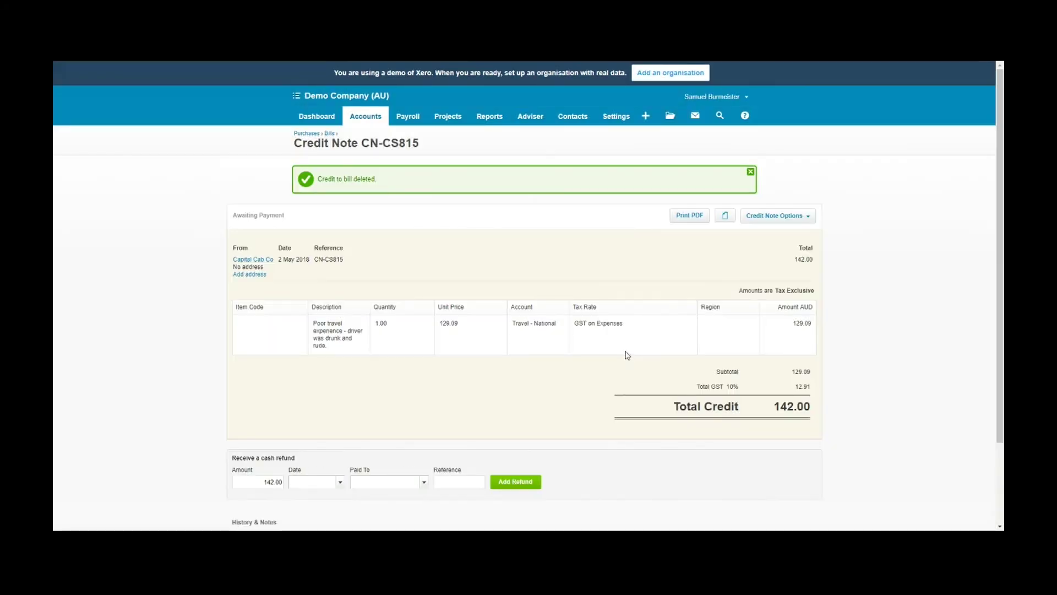
Add a 142 cash refund dated 3 May 2018, paid to the business bank account, referenced 'CS815 Refund'.
click(776, 216)
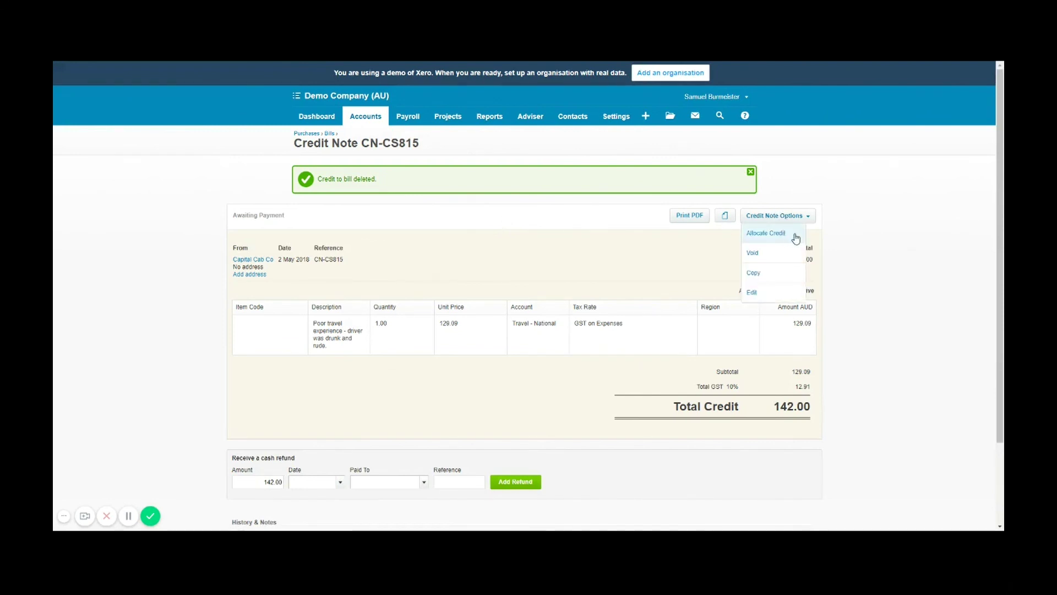
click(794, 234)
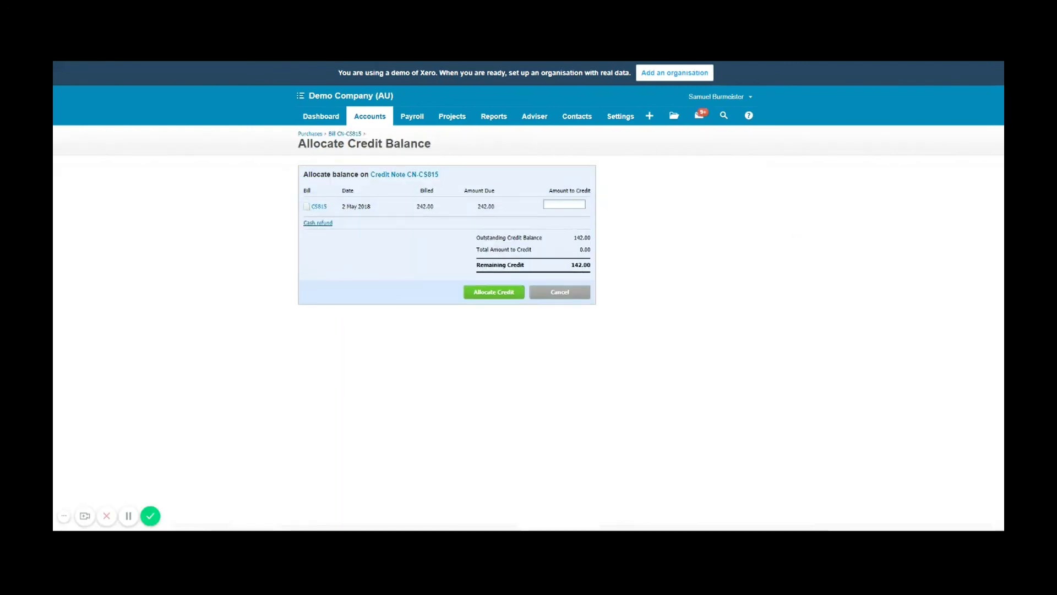
click(318, 223)
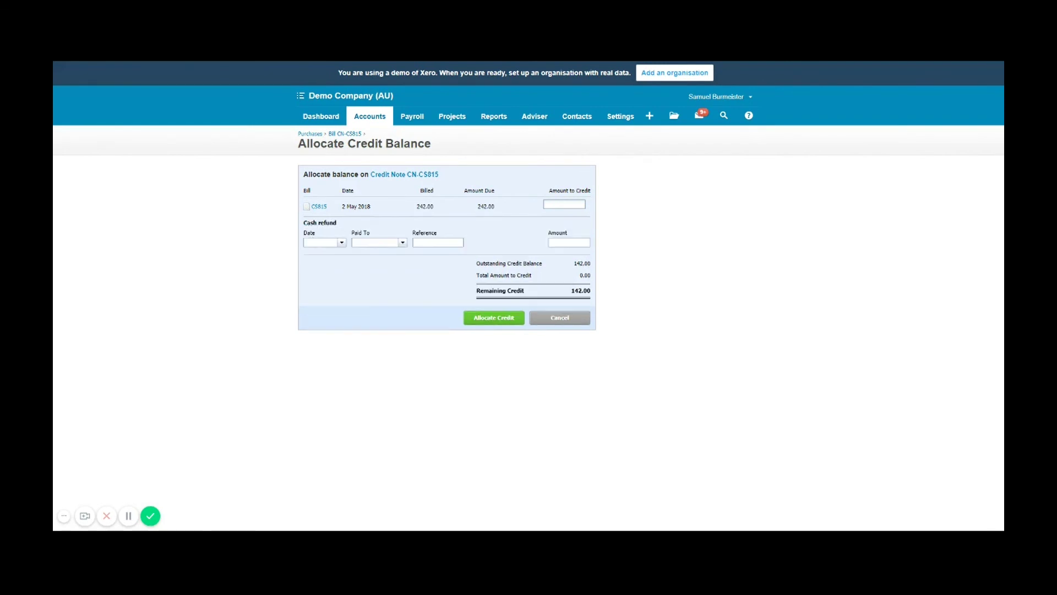
click(341, 243)
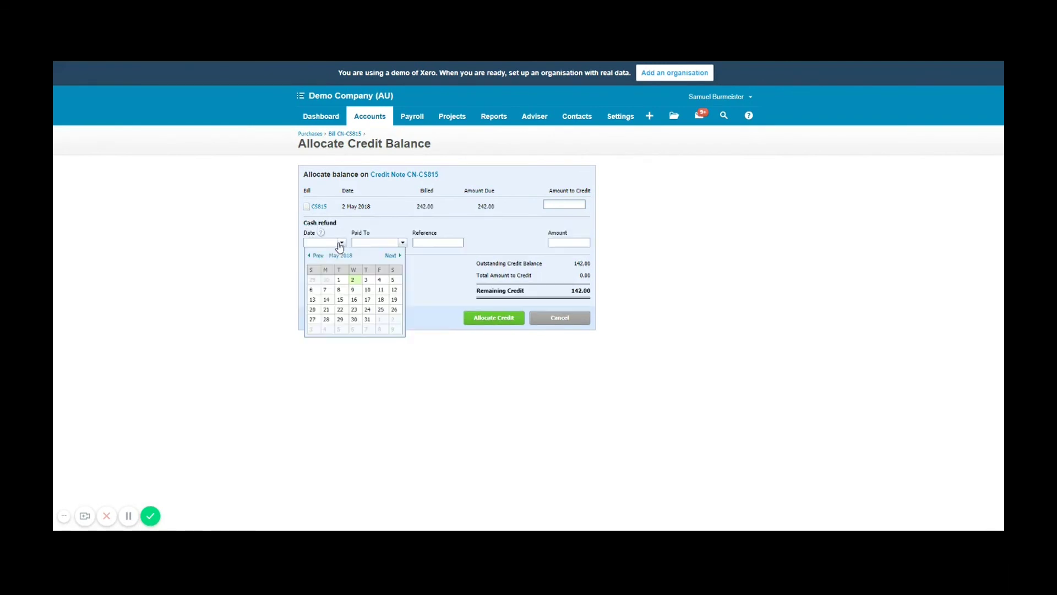
click(366, 280)
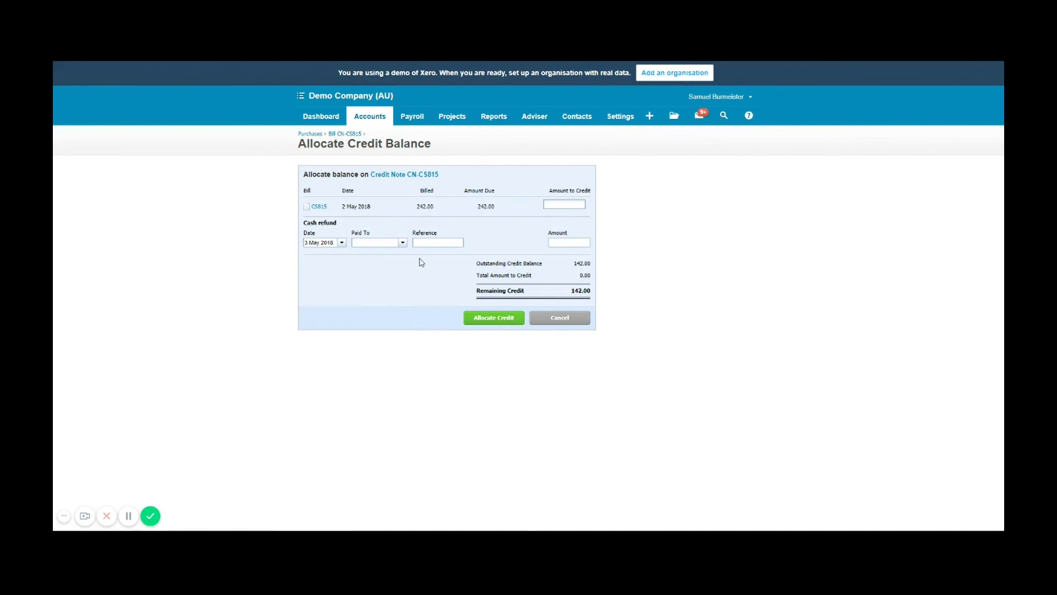
click(403, 242)
click(405, 267)
click(439, 243)
text(CS815)
text(142)
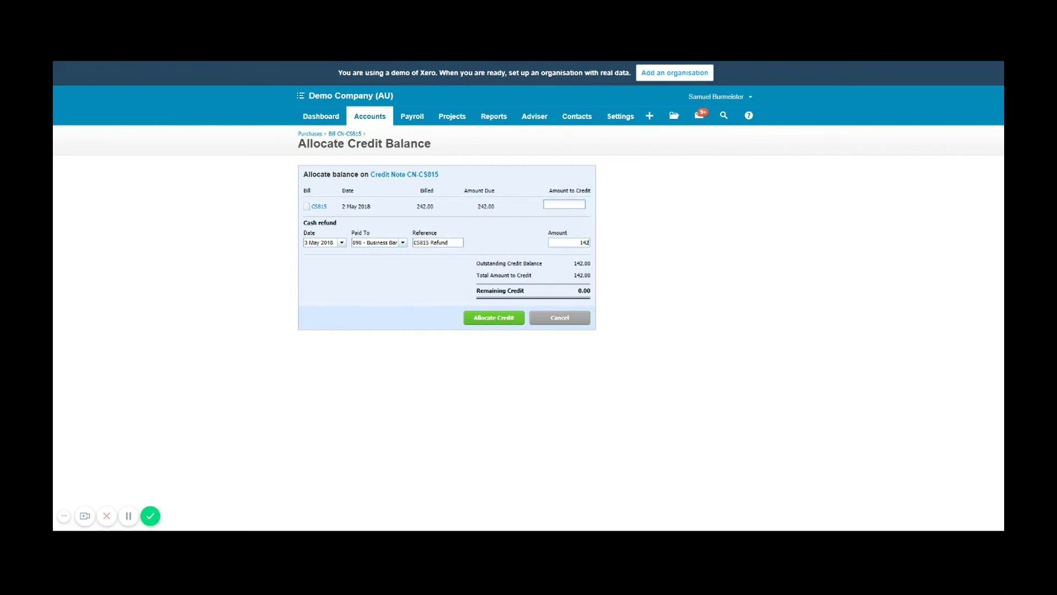